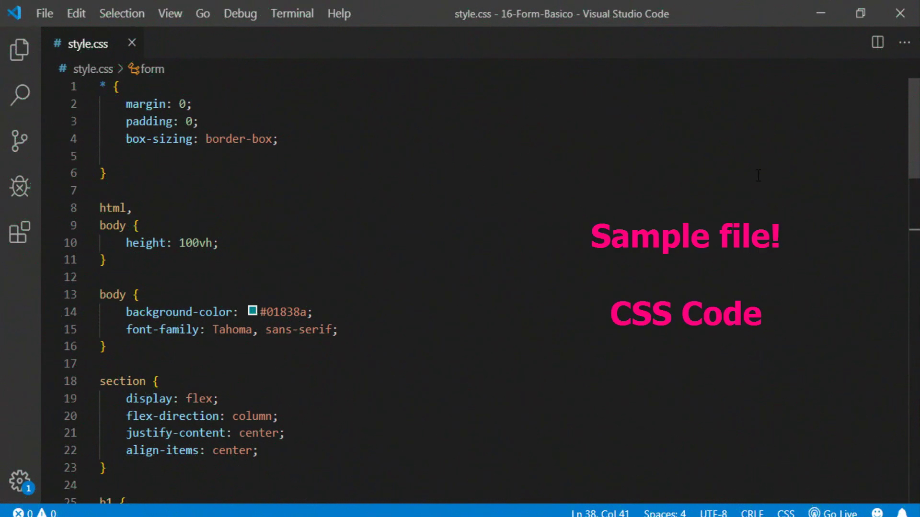
pyautogui.scroll(-4, 892, 148)
pyautogui.scroll(-8, 894, 216)
pyautogui.scroll(-8, 898, 288)
pyautogui.scroll(15, 901, 362)
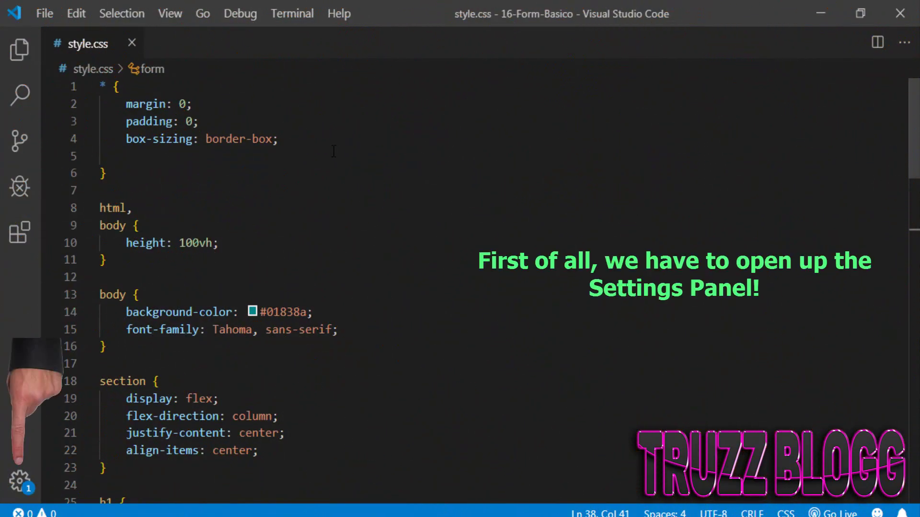
# Open the VS Code Settings editor from File > Preferences > Settings, beside style.css.
pyautogui.click(20, 480)
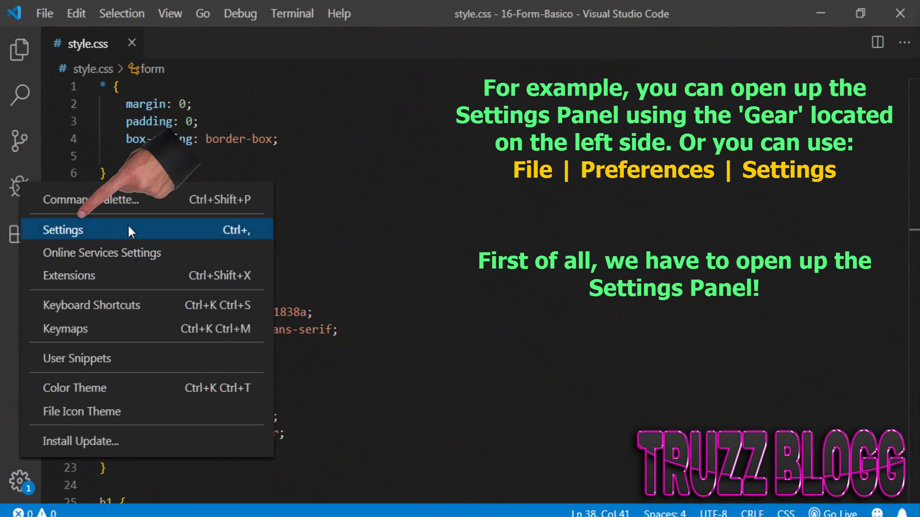
pyautogui.press('Escape')
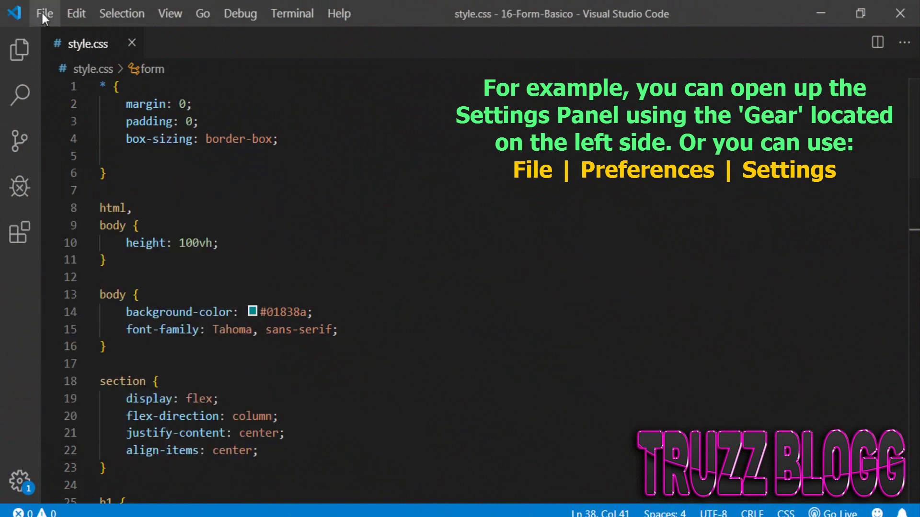
pyautogui.click(43, 12)
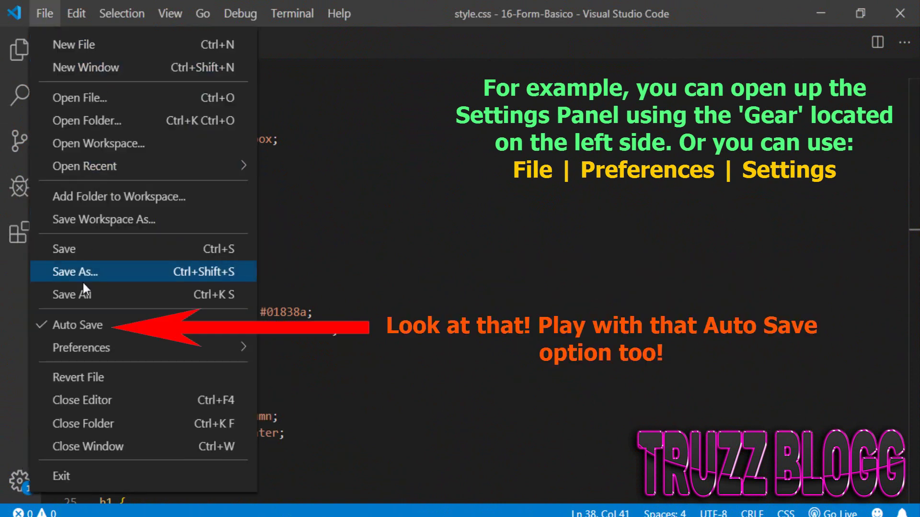
pyautogui.moveTo(136, 347)
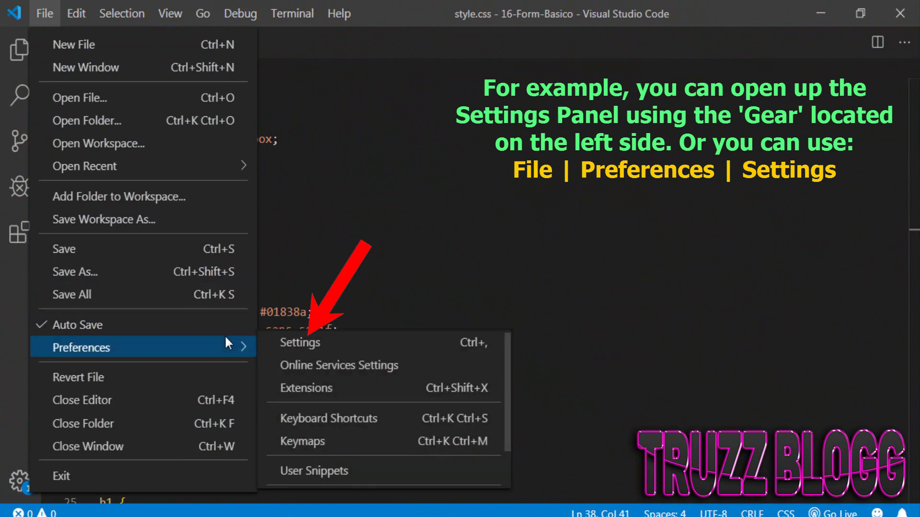
pyautogui.click(315, 340)
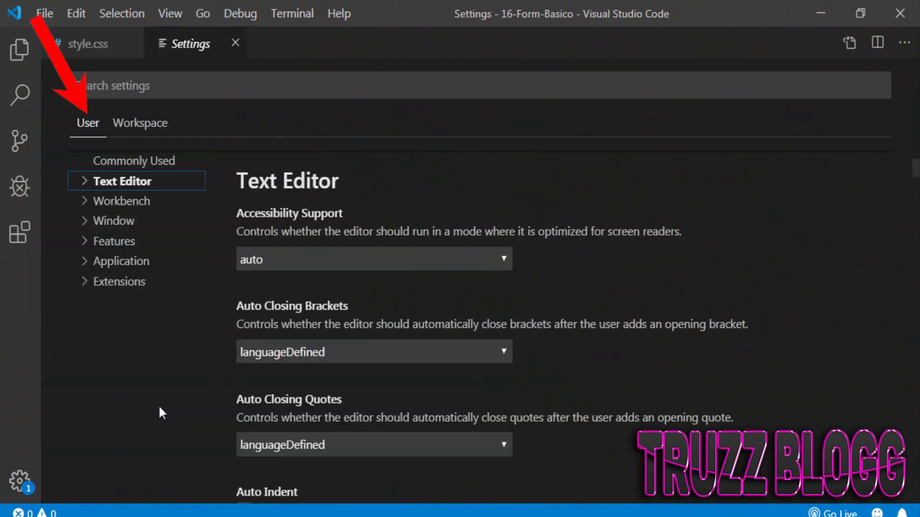
# Show the Text Editor > Files settings with the Auto Save dropdown's choices listed.
pyautogui.click(84, 182)
pyautogui.click(115, 344)
pyautogui.scroll(-2, 460, 360)
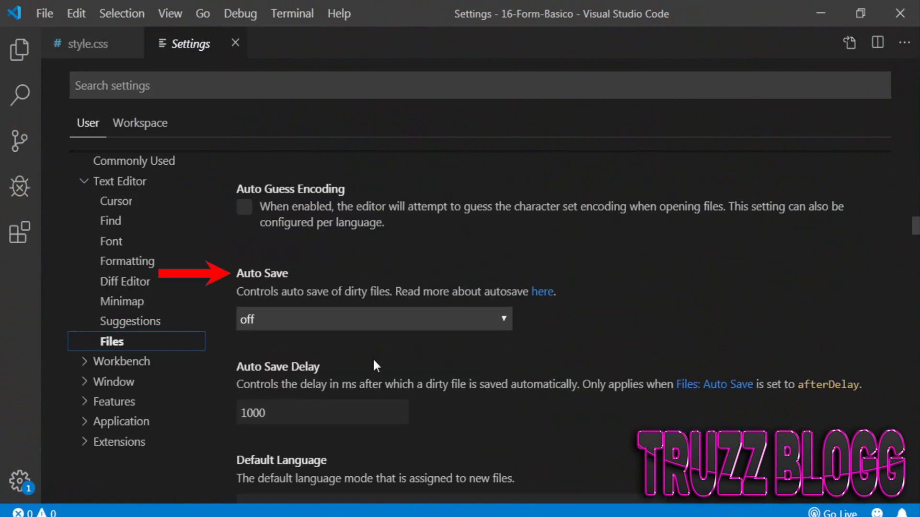
pyautogui.click(316, 322)
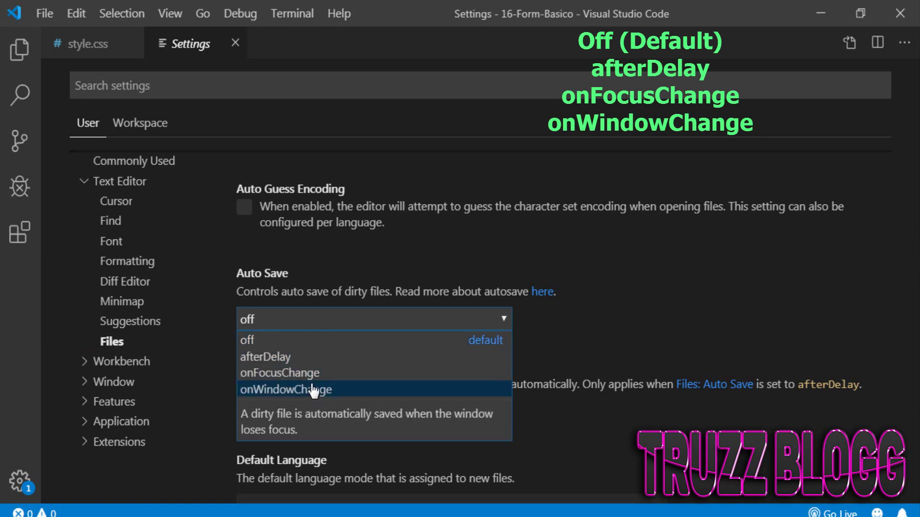
# Set Auto Save to onFocusChange and bring style.css back with the Explorer shown.
pyautogui.click(342, 379)
pyautogui.click(89, 43)
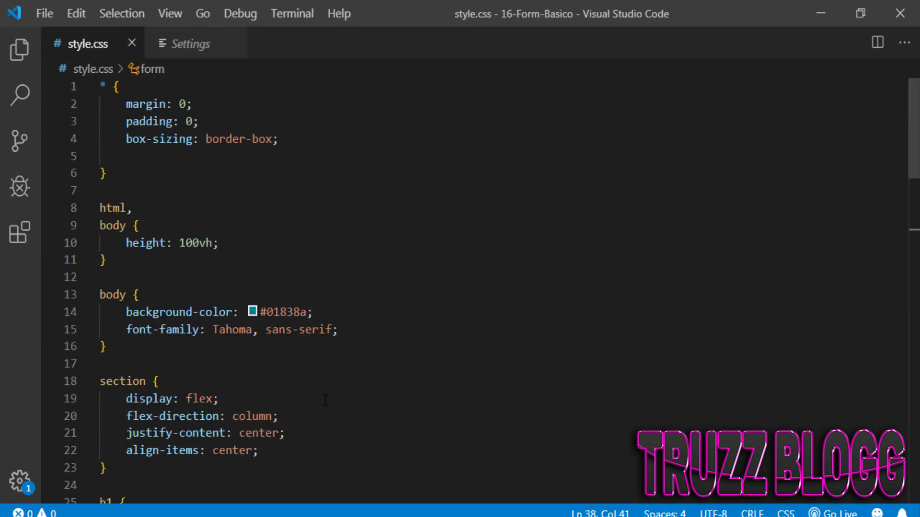
pyautogui.click(19, 49)
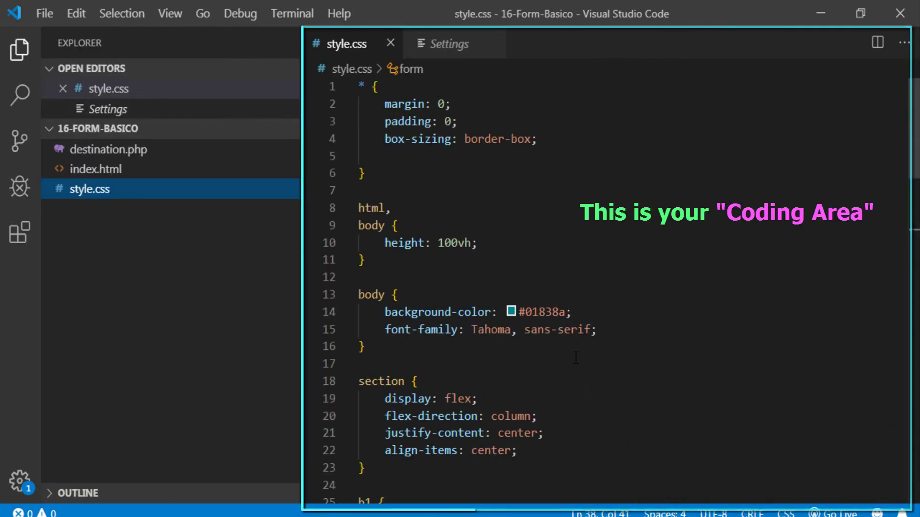
pyautogui.scroll(-2, 504, 379)
pyautogui.scroll(-3, 505, 379)
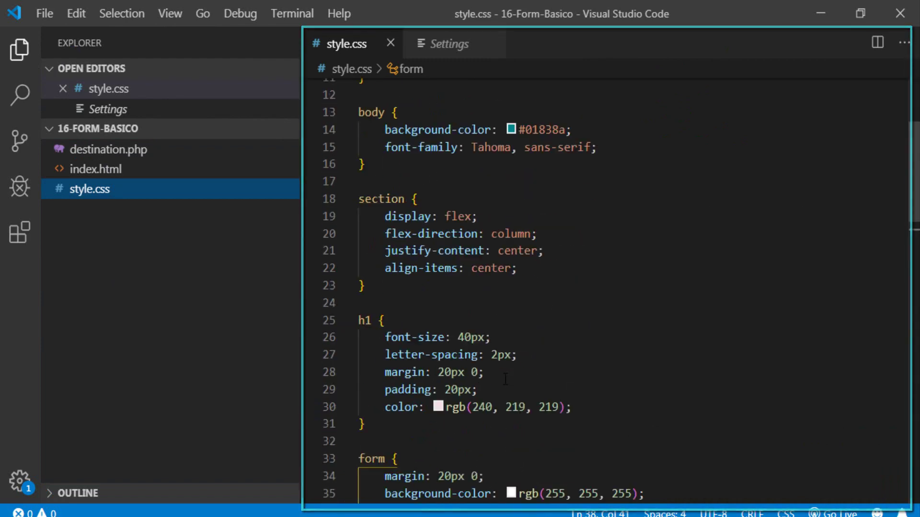
pyautogui.scroll(-3, 505, 380)
pyautogui.moveTo(650, 381); pyautogui.dragTo(379, 362)
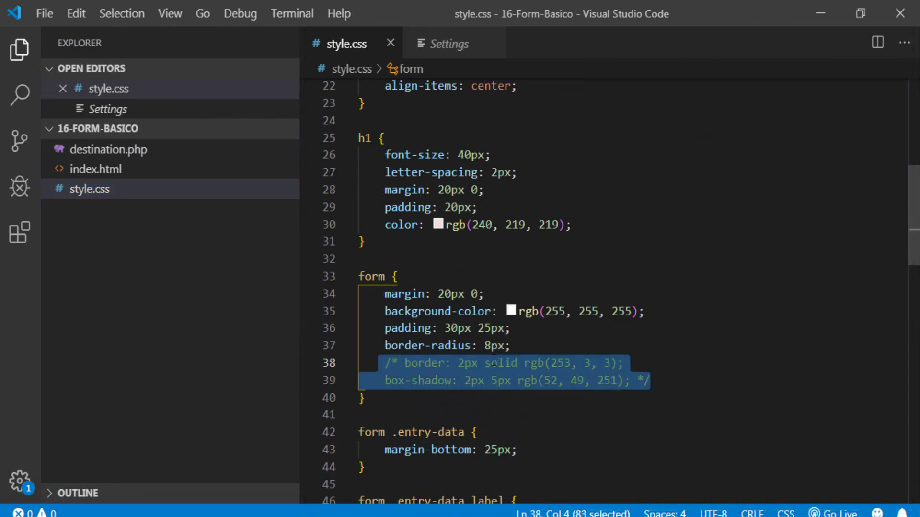
# Uncomment the border and box-shadow lines 38–39, then shift focus so style.css auto-saves.
pyautogui.hotkey('ctrl', '/')
pyautogui.click(520, 347)
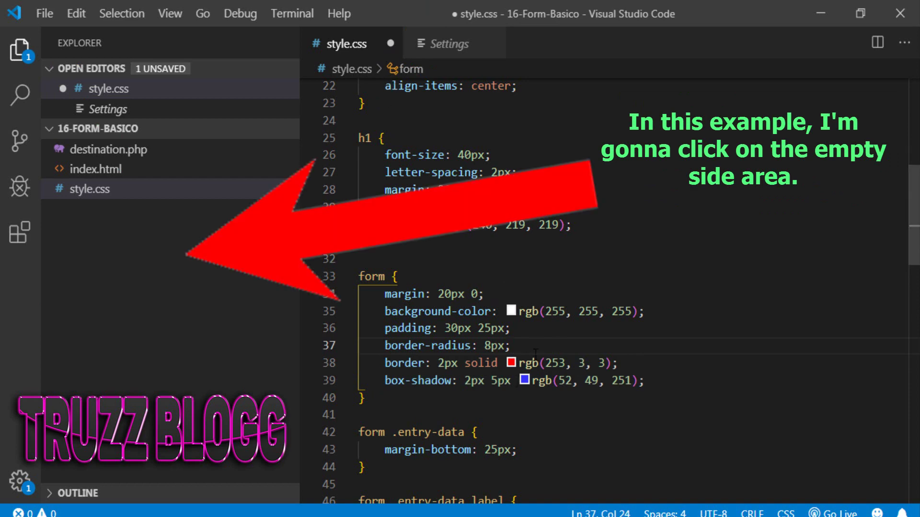
pyautogui.click(205, 292)
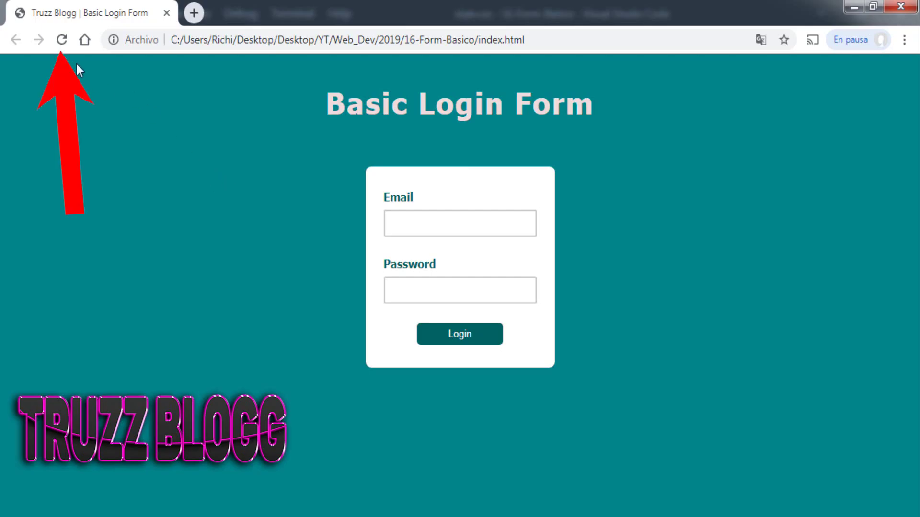
# Reload the Basic Login Form in Chrome to show the red border and blue shadow.
pyautogui.click(62, 40)
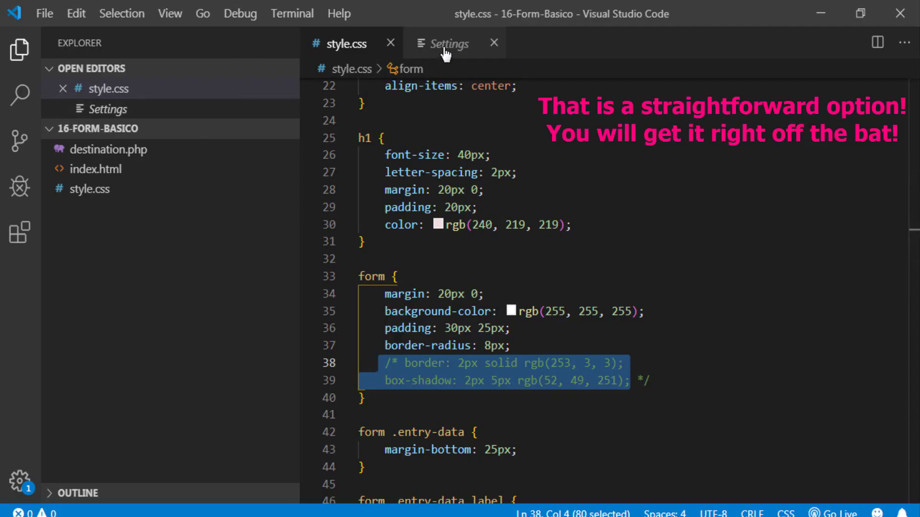
# Change Auto Save from onFocusChange to onWindowChange on the Settings tab.
pyautogui.click(446, 45)
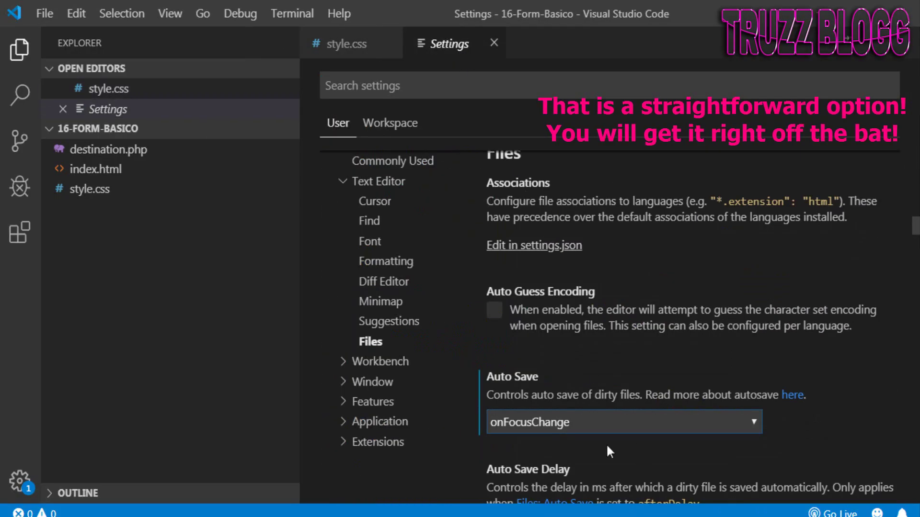
pyautogui.click(560, 423)
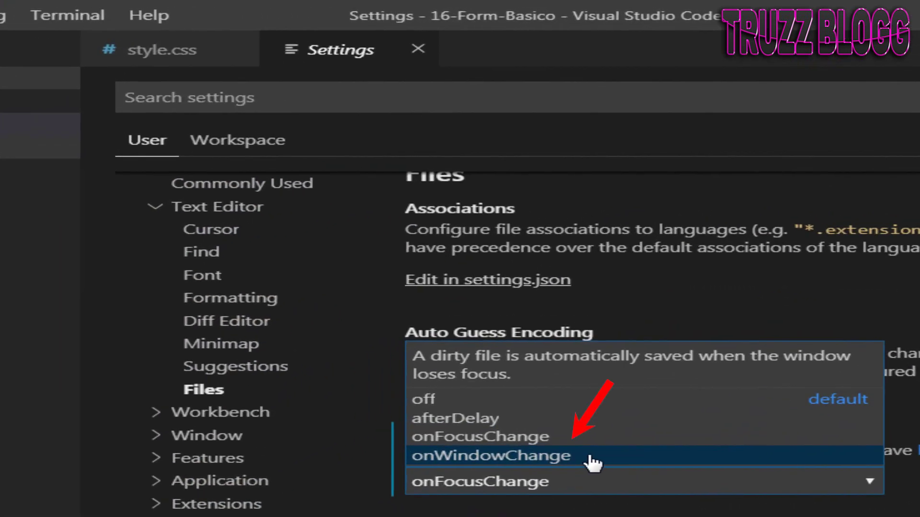
pyautogui.click(590, 458)
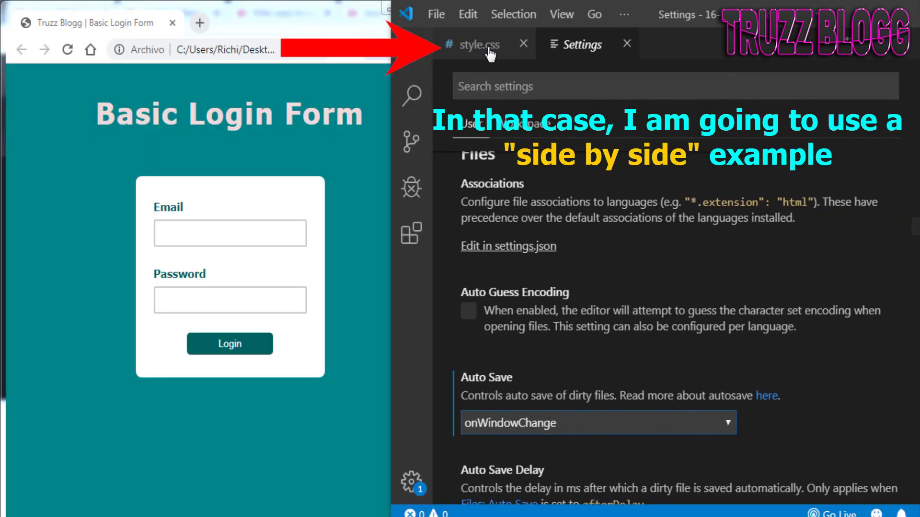
# Pick yellow rgb(253, 208, 7) as the form background, then bring Chrome forward to save.
pyautogui.click(487, 49)
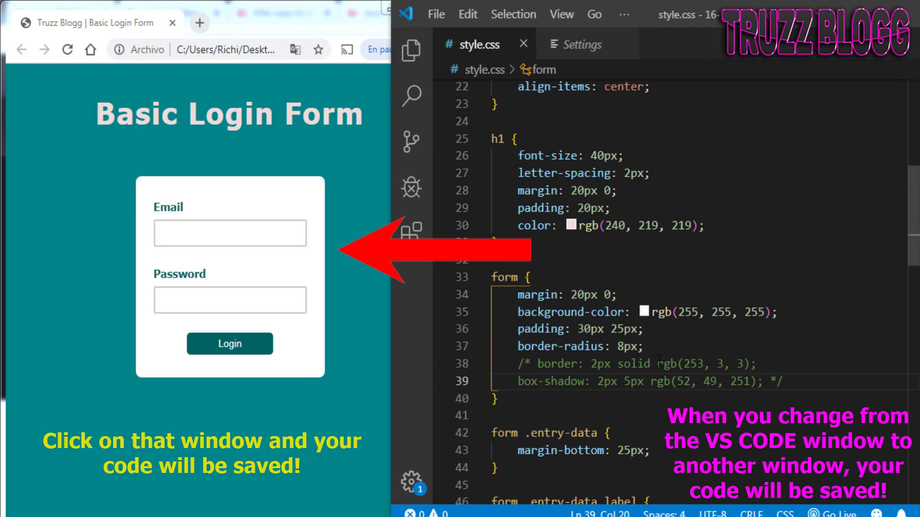
pyautogui.click(885, 154)
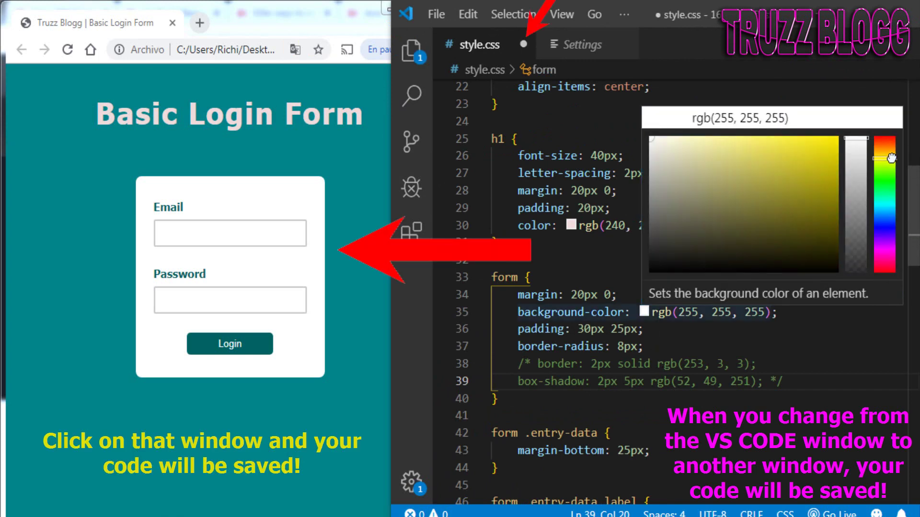
pyautogui.click(833, 137)
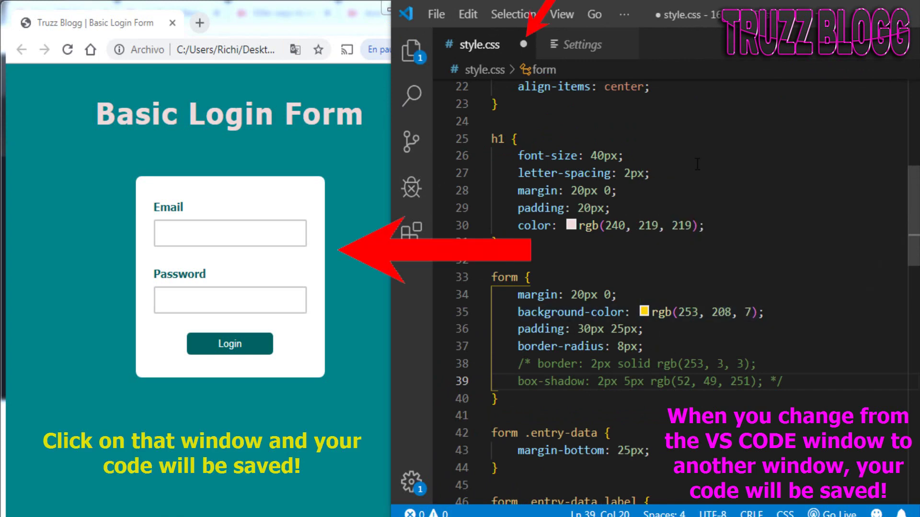
pyautogui.click(252, 148)
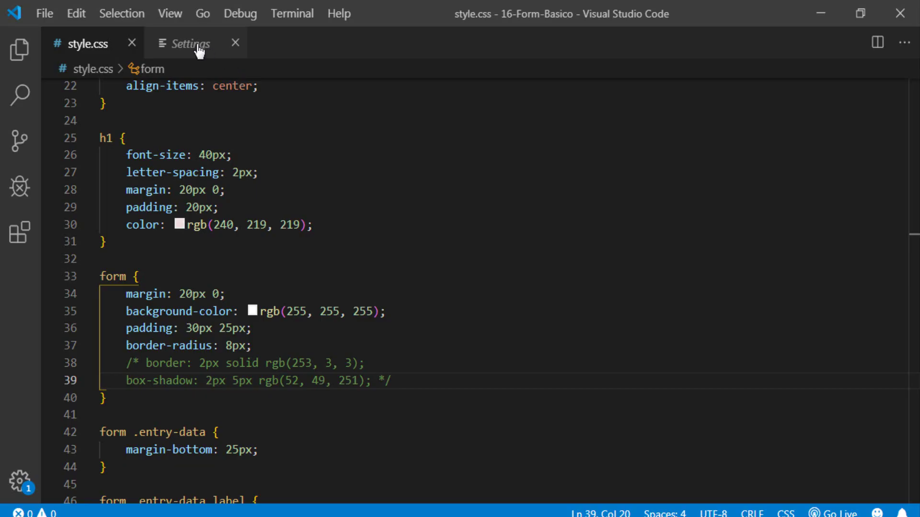
# Choose afterDelay for Auto Save and raise Auto Save Delay from 1000 to 3000 ms.
pyautogui.click(199, 48)
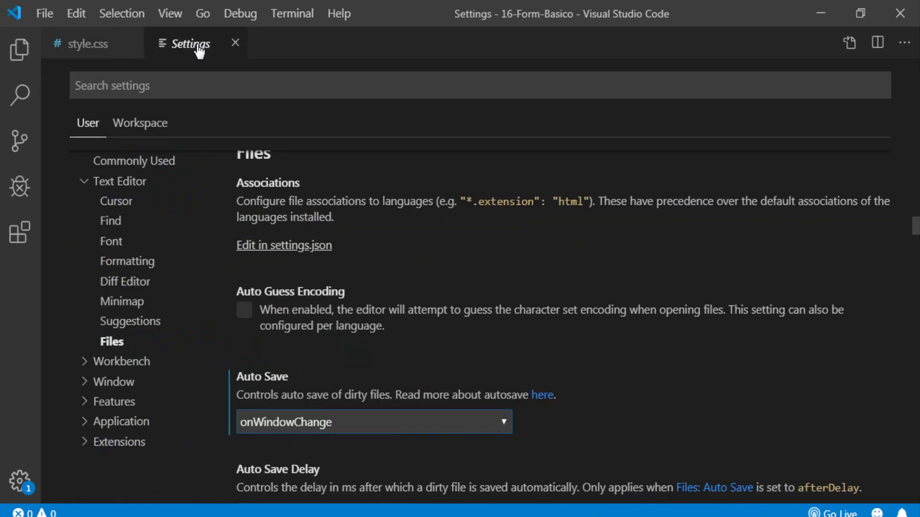
pyautogui.click(446, 427)
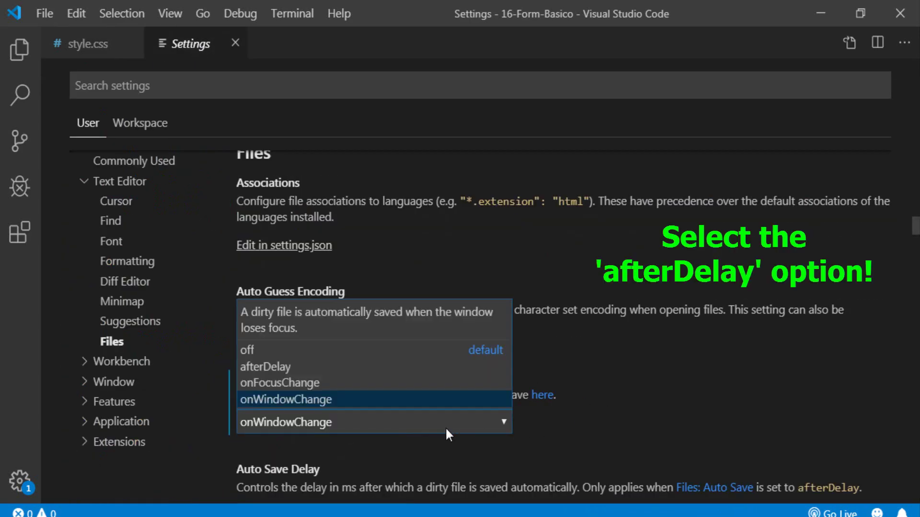
pyautogui.click(291, 368)
pyautogui.scroll(-2, 602, 355)
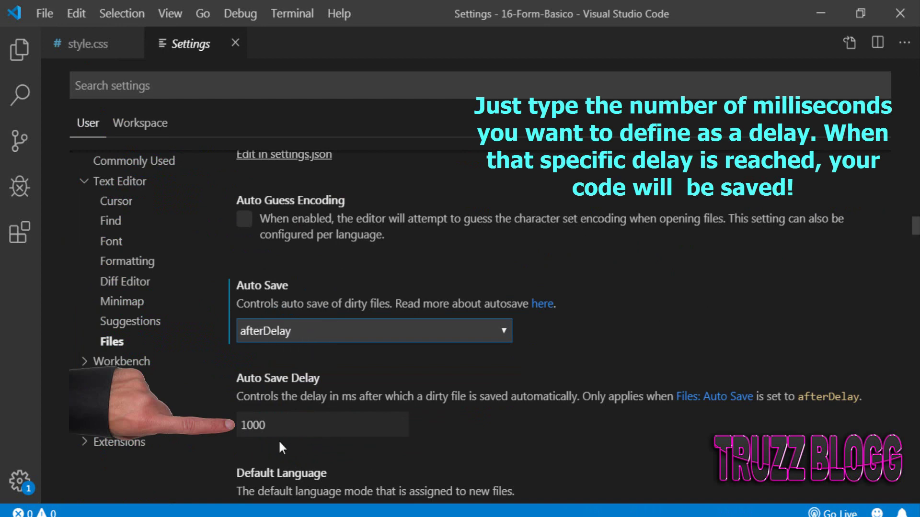
pyautogui.moveTo(249, 427); pyautogui.dragTo(241, 426)
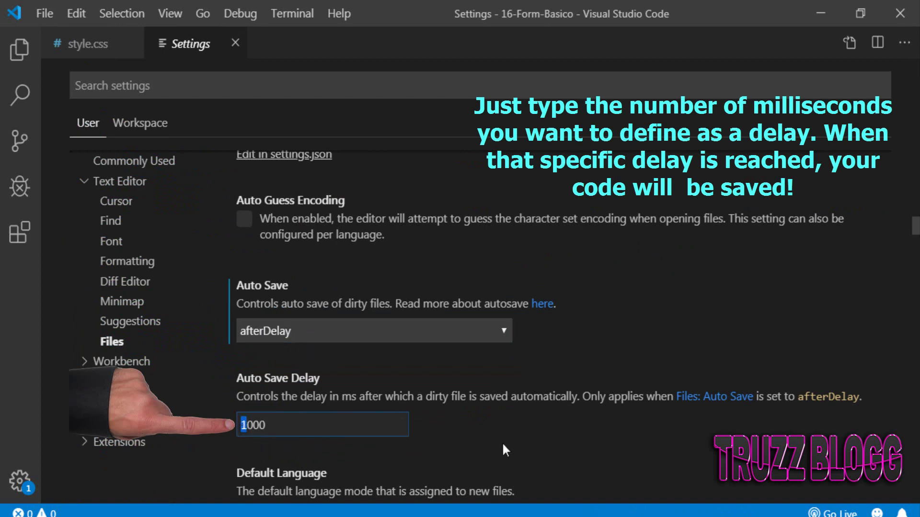
pyautogui.write('3')
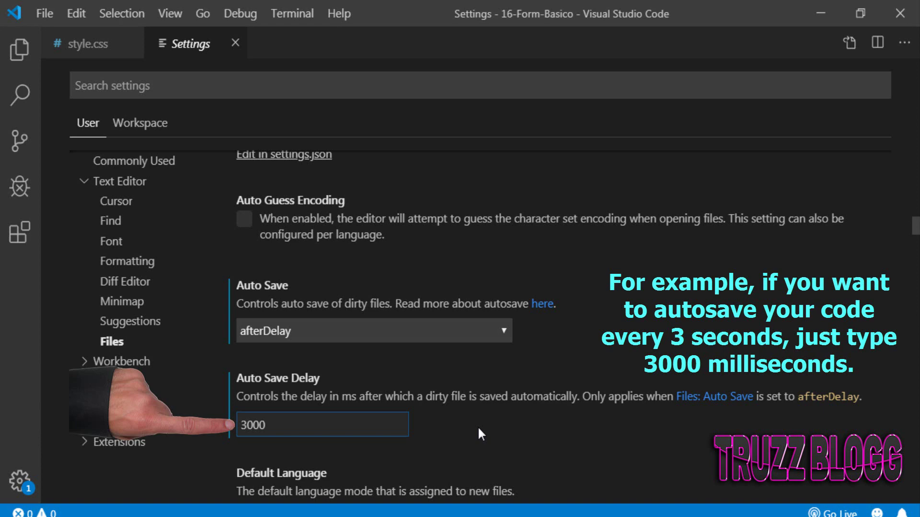
pyautogui.click(94, 43)
# Add a background #01838a line to the h1 rule, then delete it again.
pyautogui.click(308, 229)
pyautogui.press('Return')
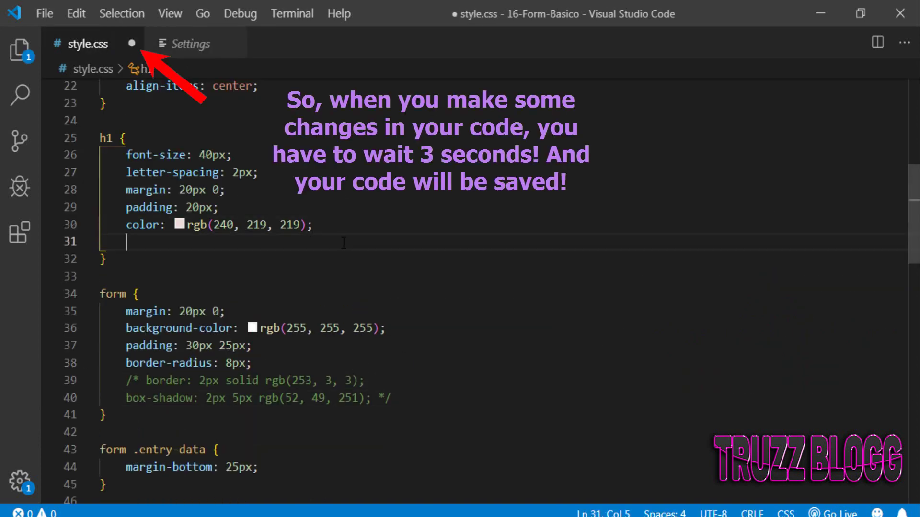
pyautogui.write('backgr')
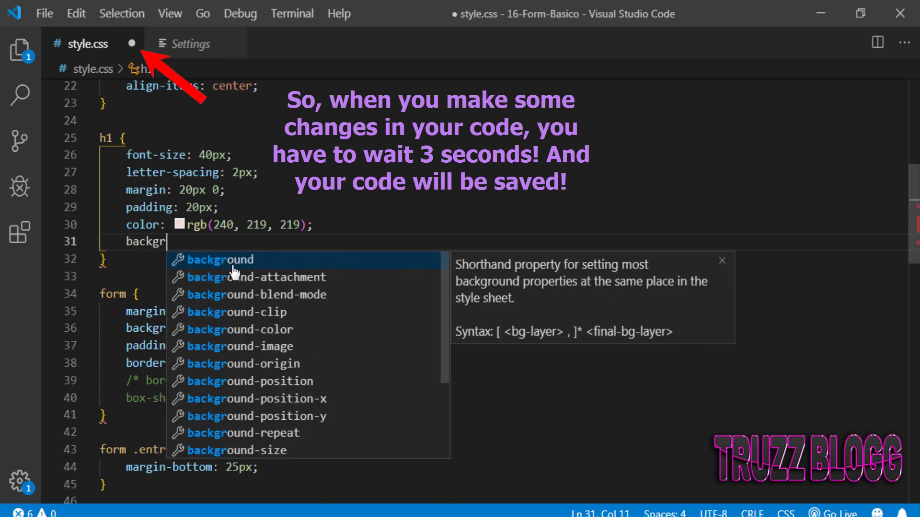
pyautogui.press('Return')
pyautogui.press('Down')
pyautogui.press('Down')
pyautogui.press('Return')
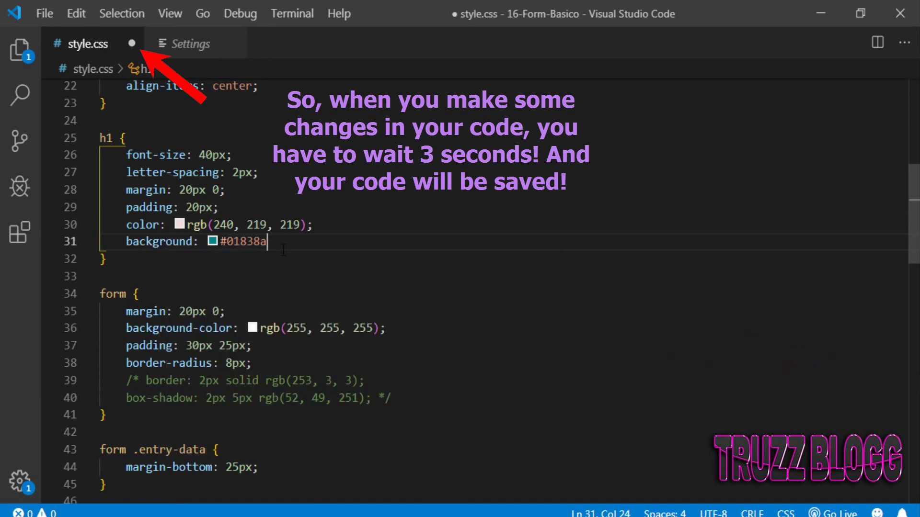
pyautogui.hotkey('shift', 'Home')
pyautogui.press('BackSpace')
# Uncomment the border and box-shadow lines 39–40 and wait 3 seconds for the auto-save.
pyautogui.moveTo(392, 397); pyautogui.dragTo(206, 397)
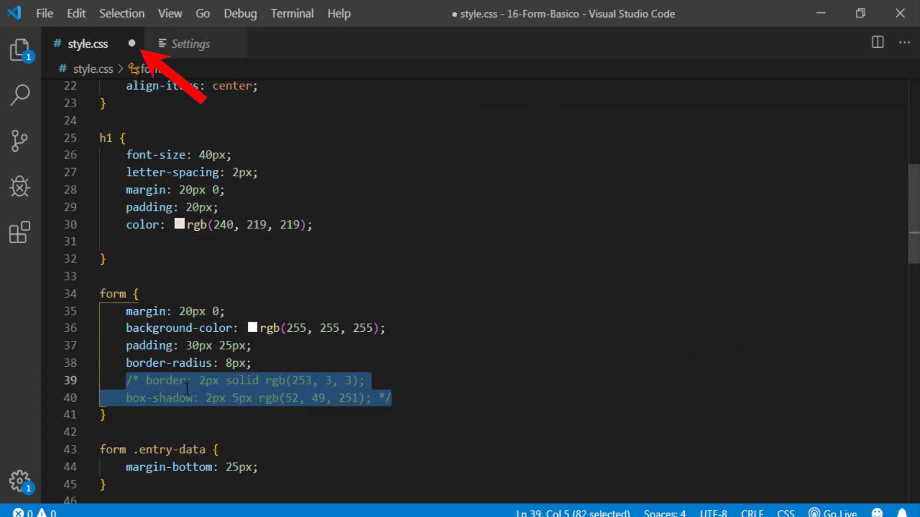
pyautogui.hotkey('ctrl', '/')
pyautogui.click(277, 283)
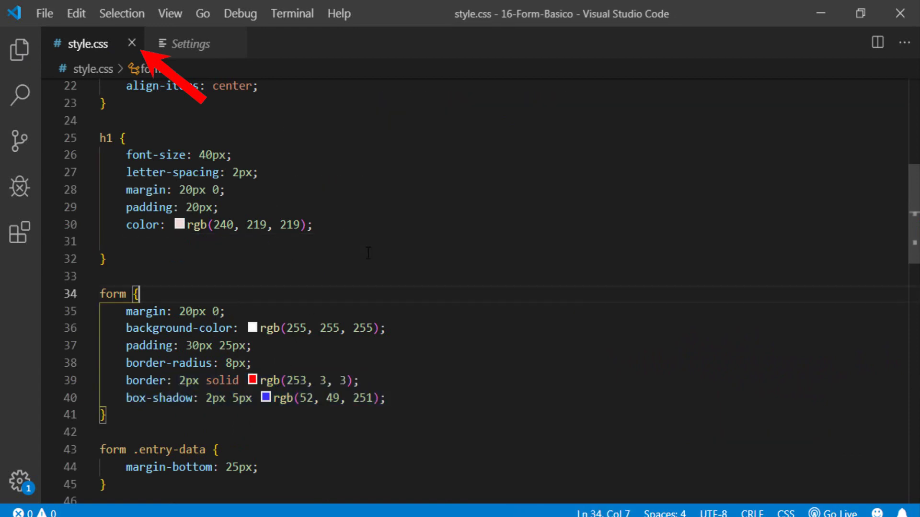